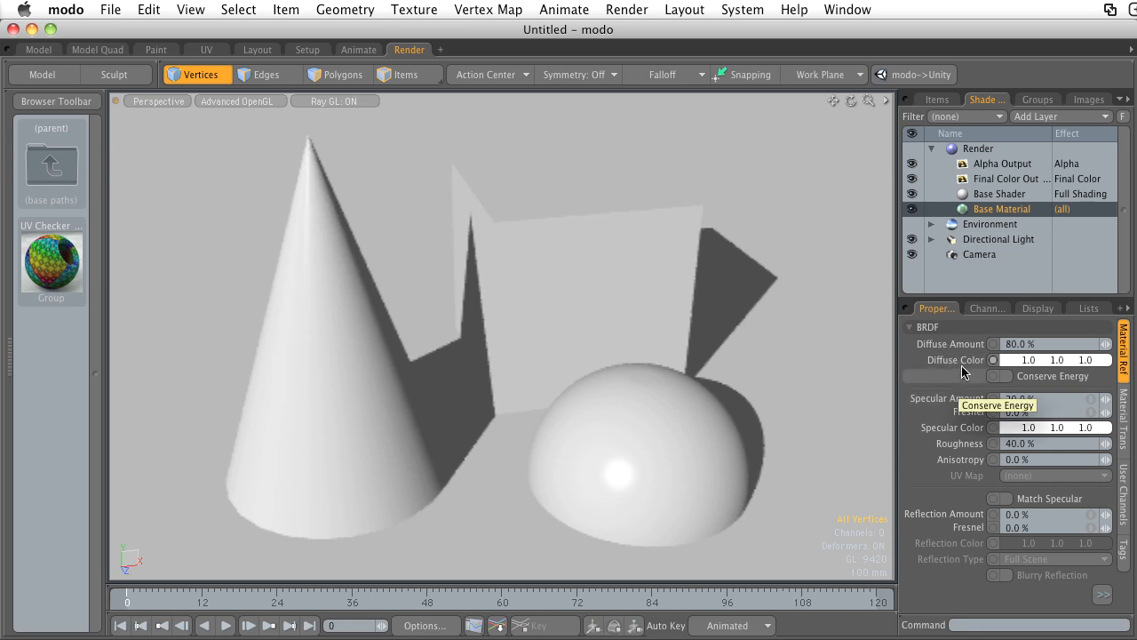
Step: Change the Base Material's diffuse color to bright green (0.0, 1.0, 0.02)
click(1051, 360)
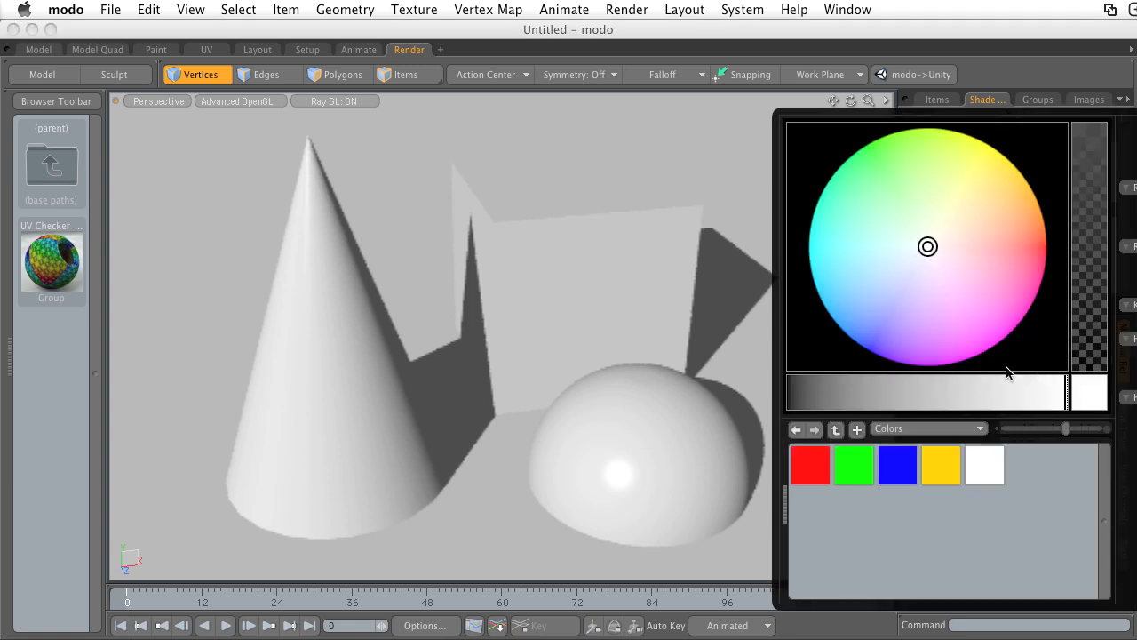
drag(930, 248, 866, 142)
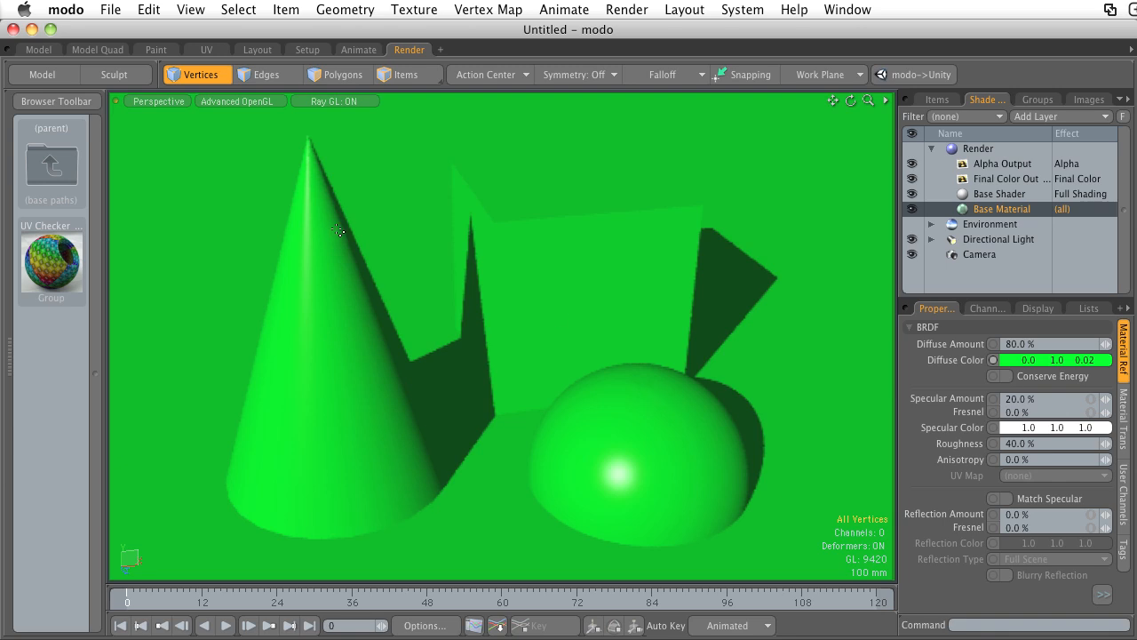
Step: Select all the cone's polygons, assign them a new material named Cone in Magenta, and return to vertex mode
click(333, 76)
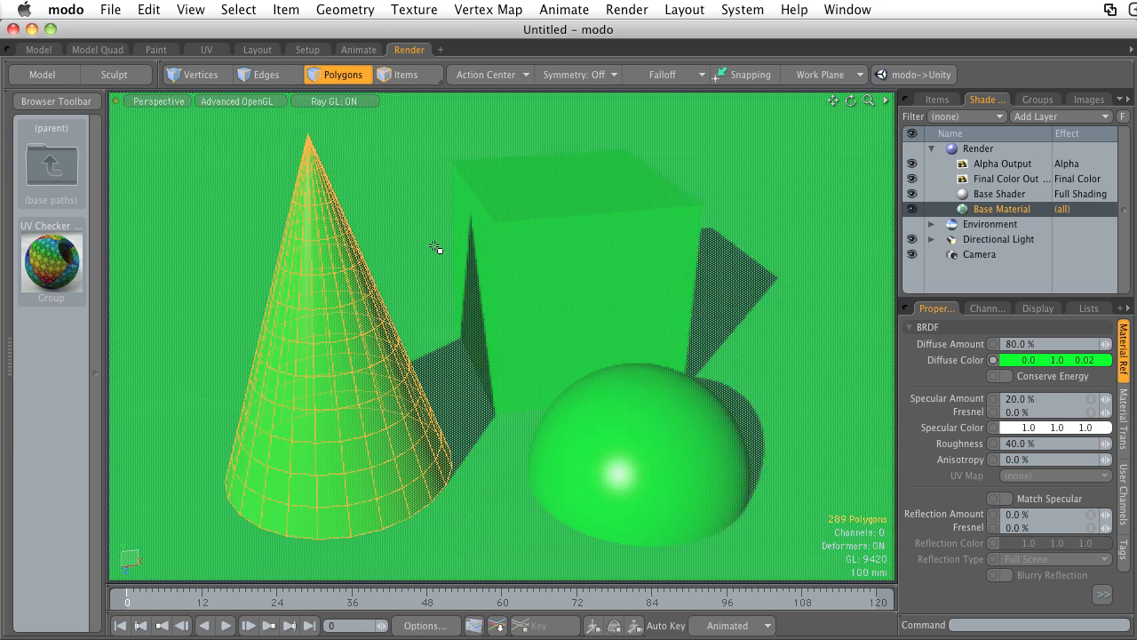
key(m)
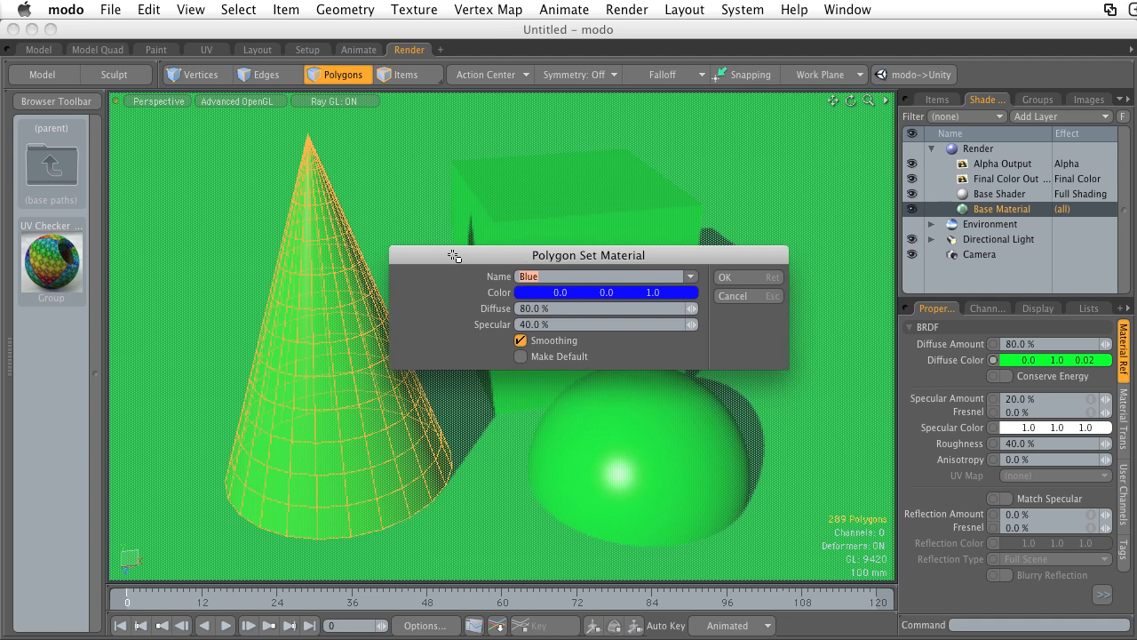
text(Cone)
click(560, 293)
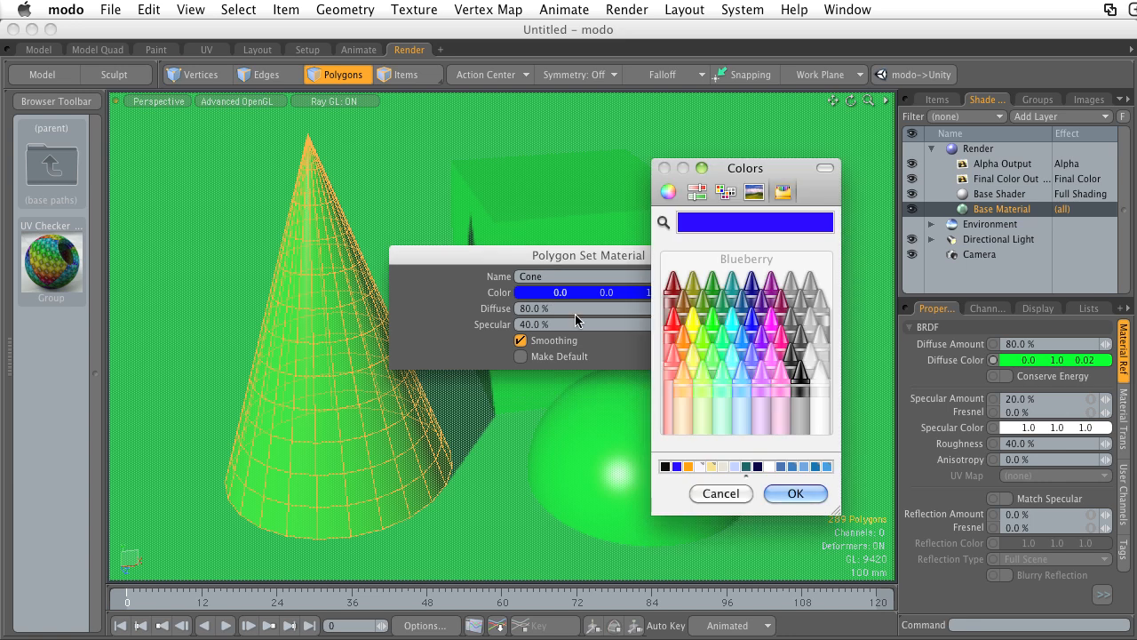
click(771, 323)
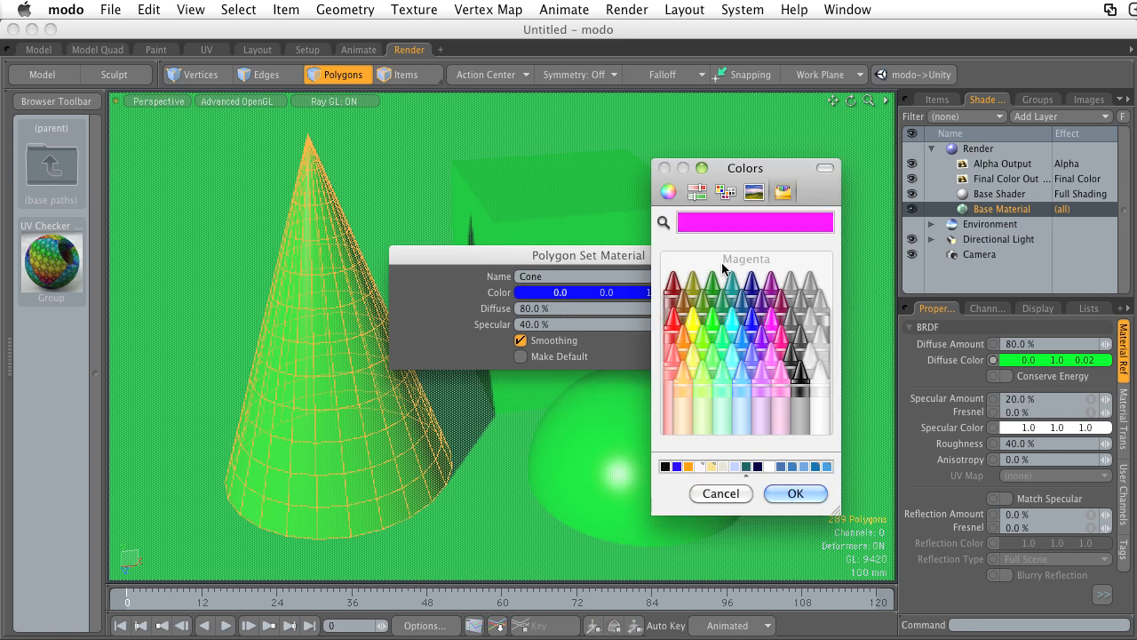
click(788, 493)
click(724, 275)
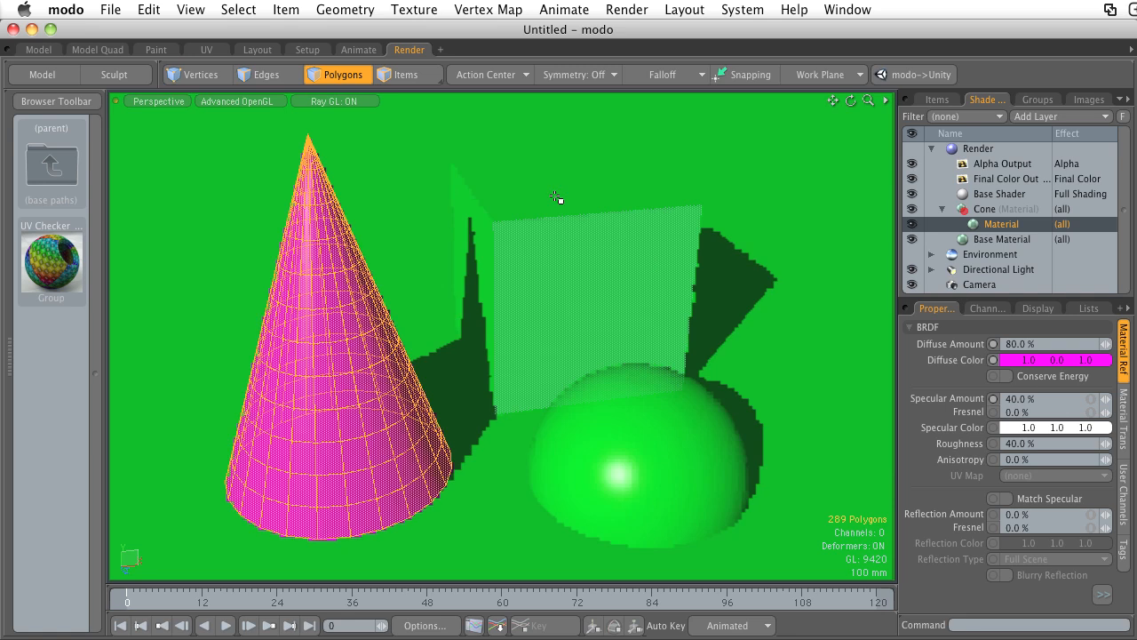
key(1)
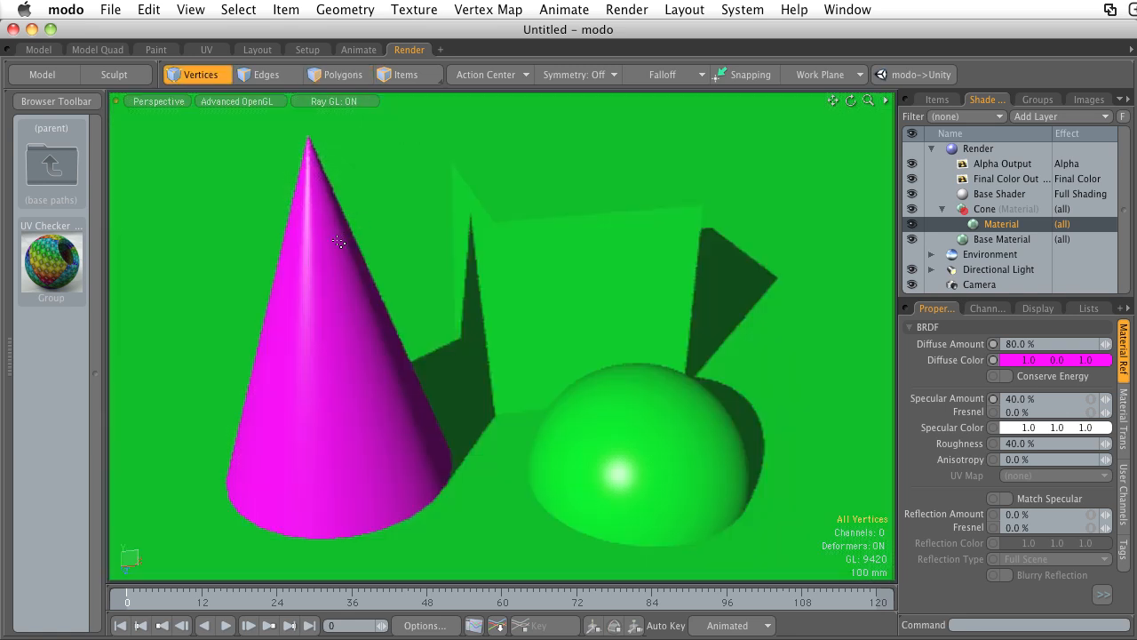
Step: Examine the Cone material group's polygon tag settings and the surface properties of the material inside it
click(985, 211)
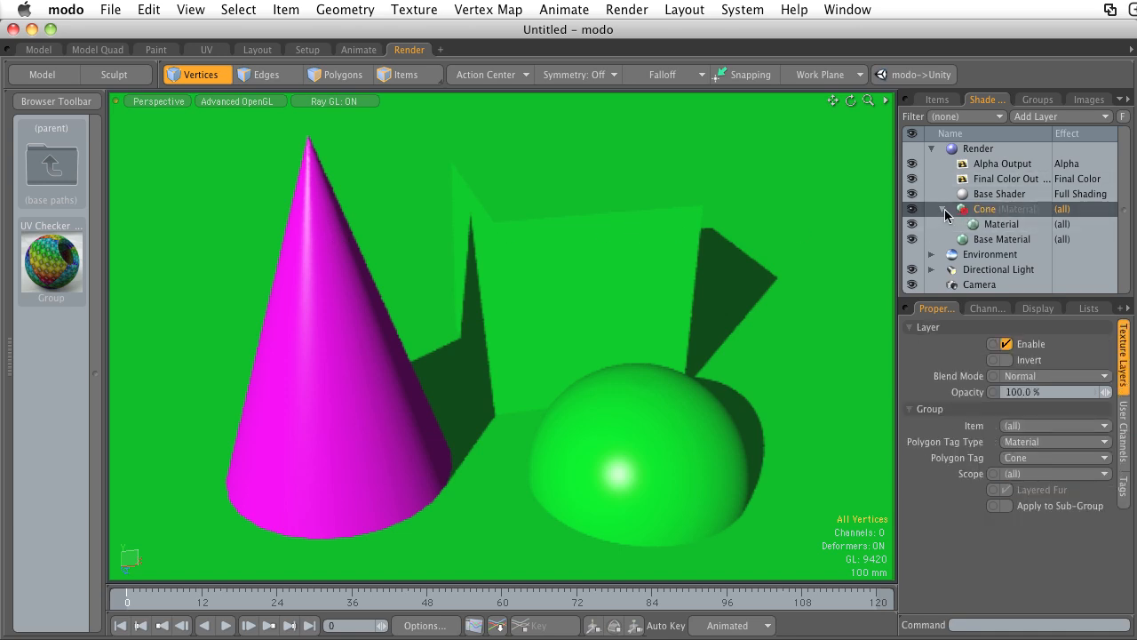
click(942, 208)
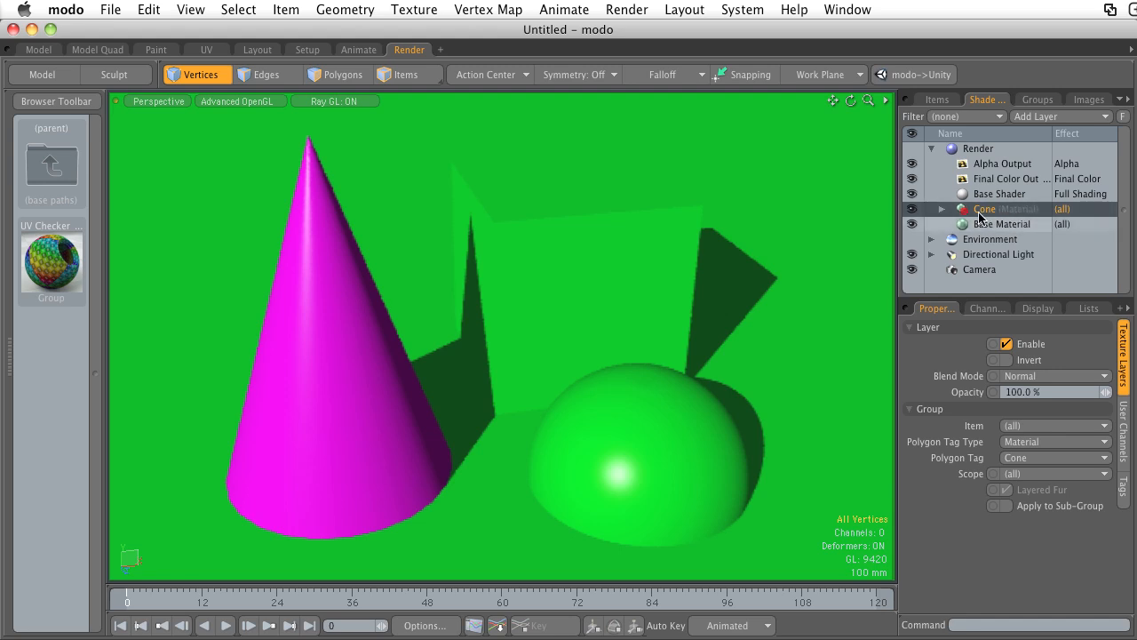
click(942, 210)
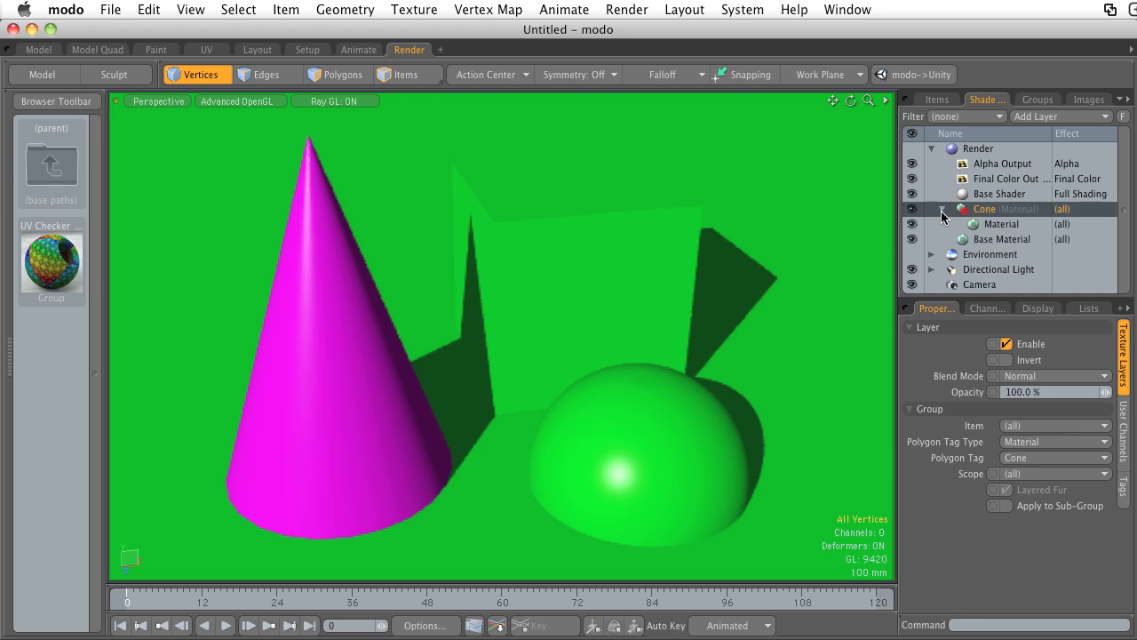
click(999, 224)
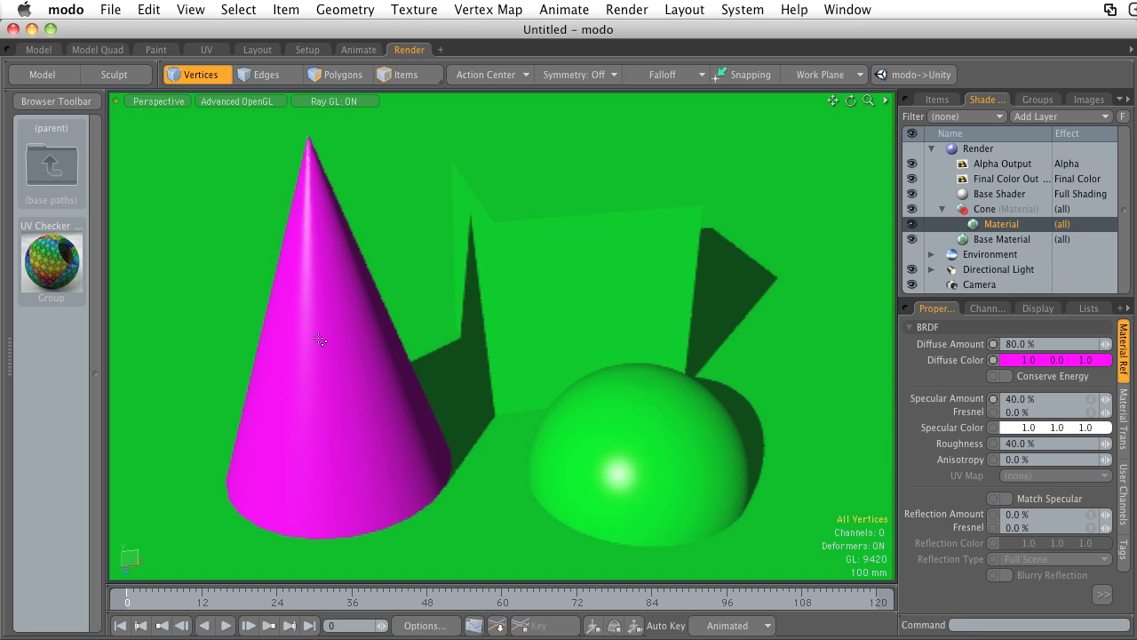
click(985, 210)
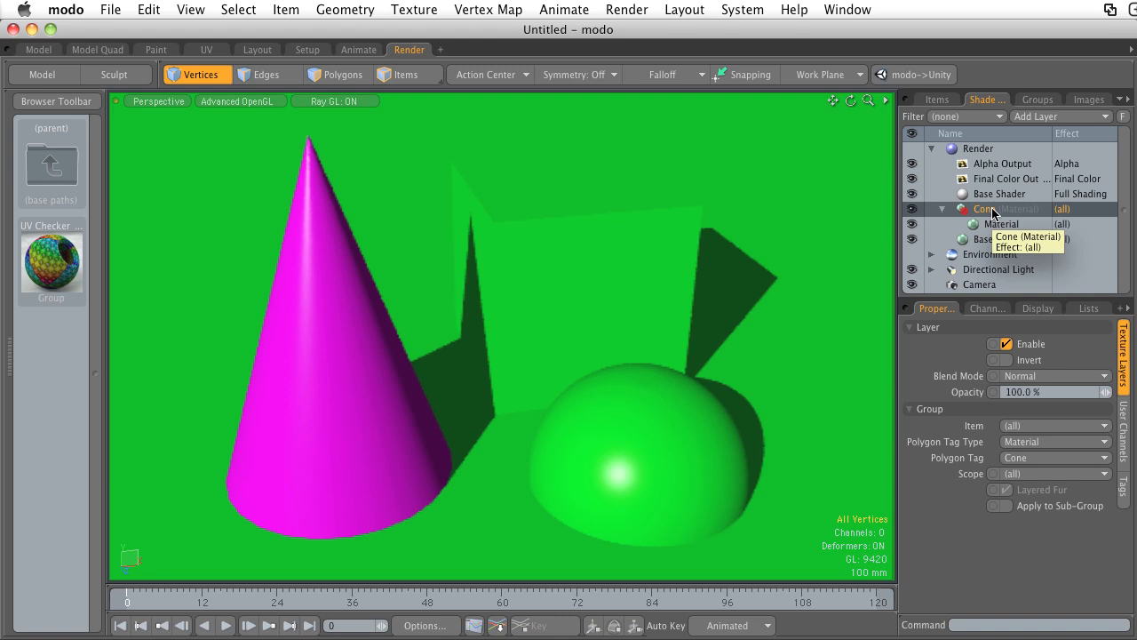
click(943, 209)
Step: Select all the cube's polygons, assign them a new material named Cube in Lemon yellow, and return to vertex mode
click(336, 74)
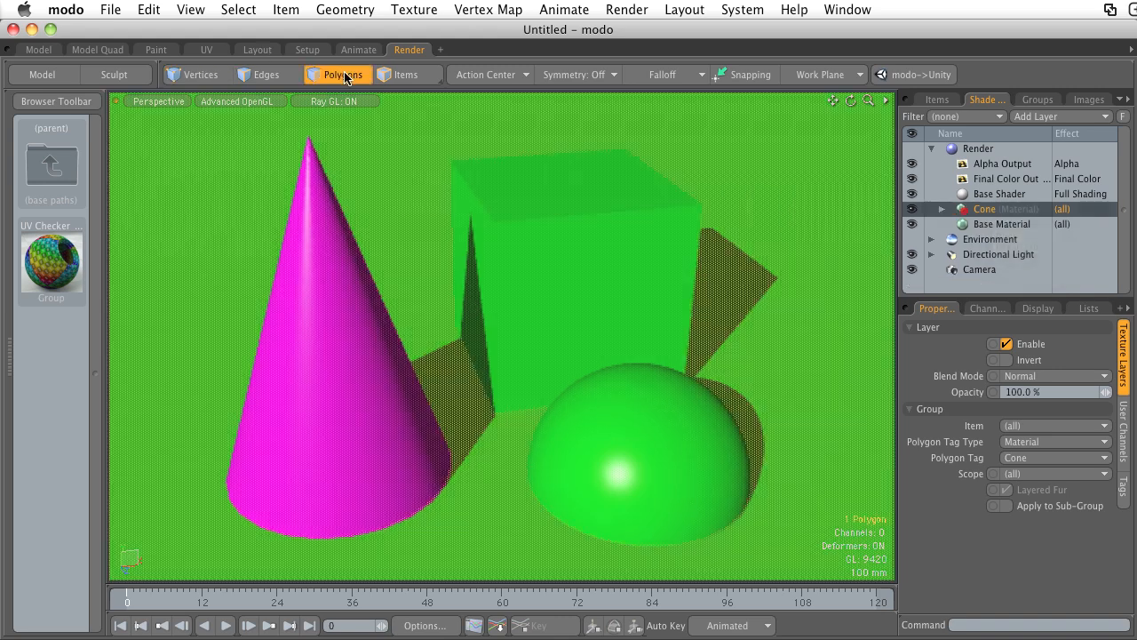
double_click(557, 259)
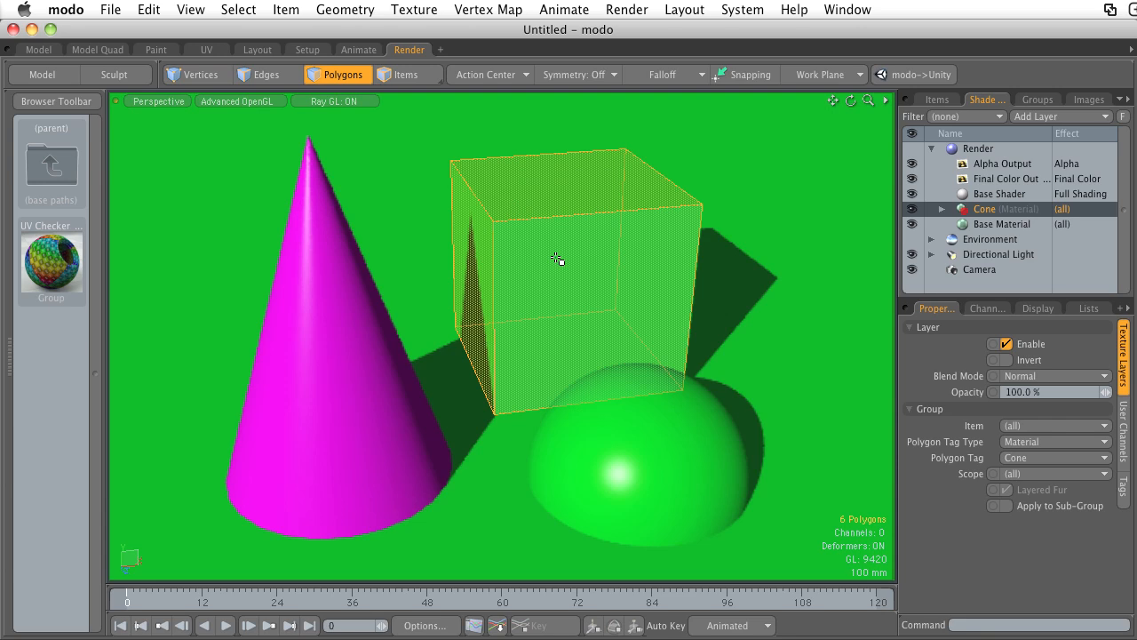
text(mCube)
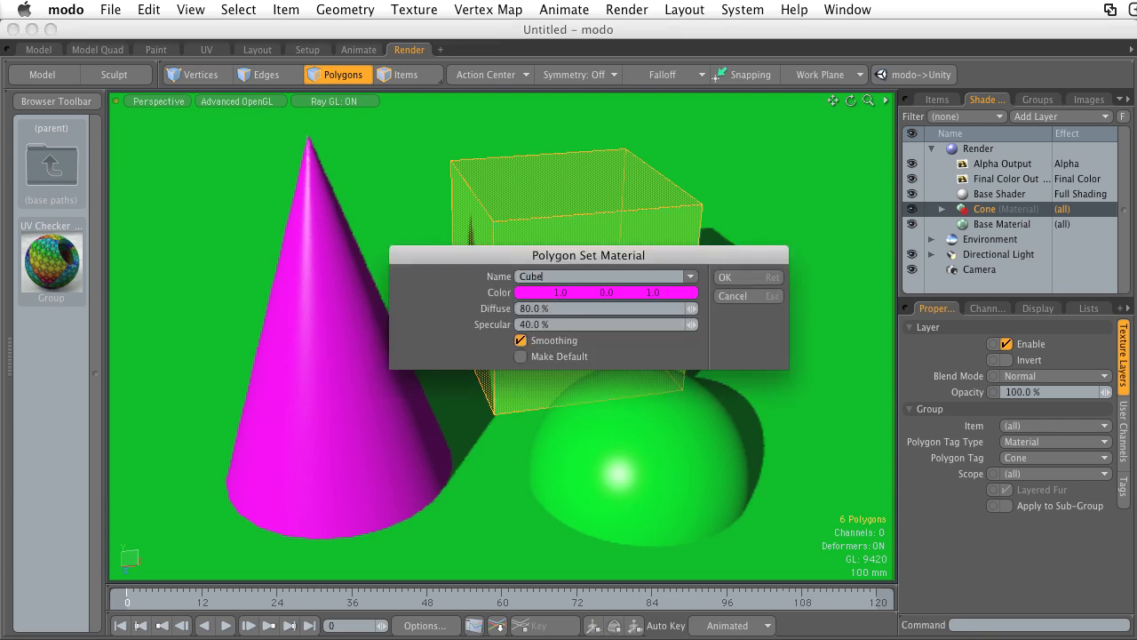
click(567, 293)
click(697, 325)
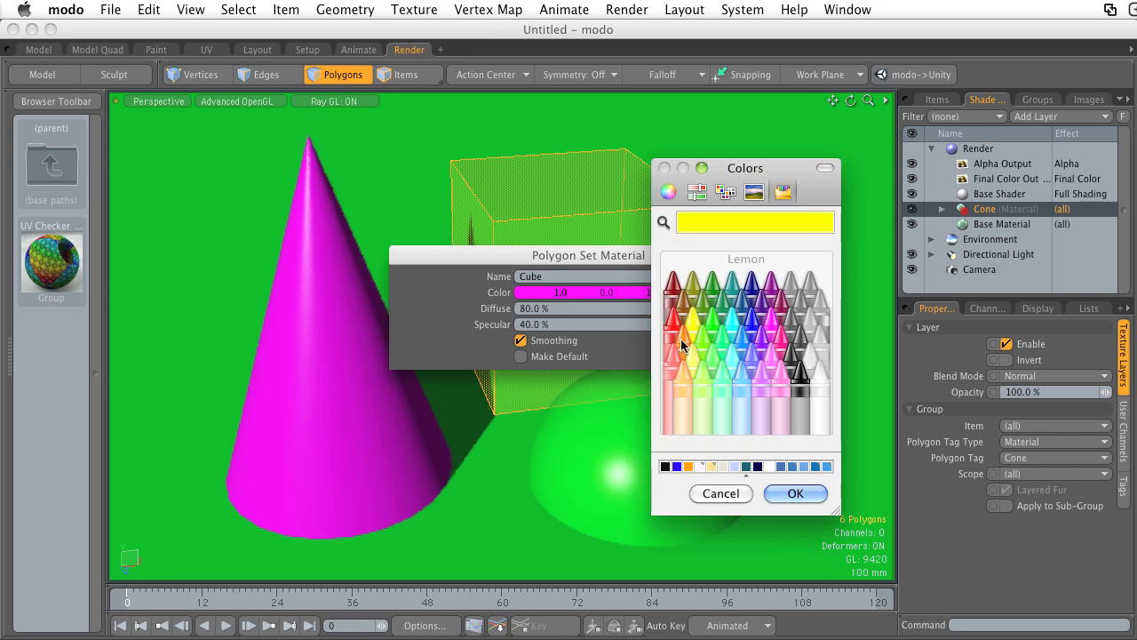
click(795, 494)
click(725, 277)
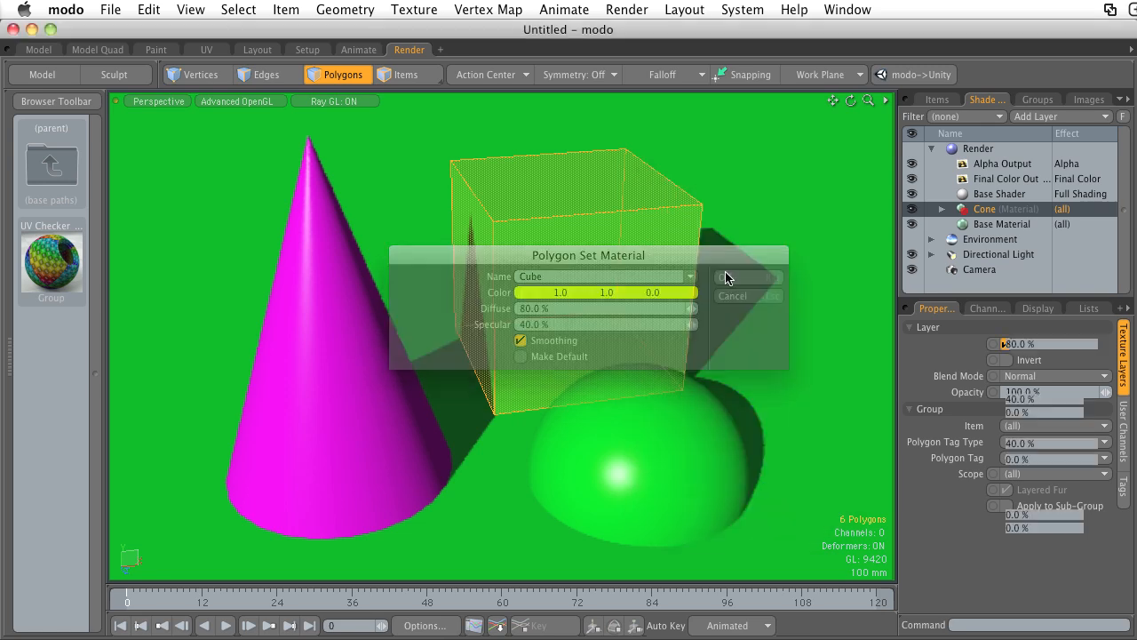
key(1)
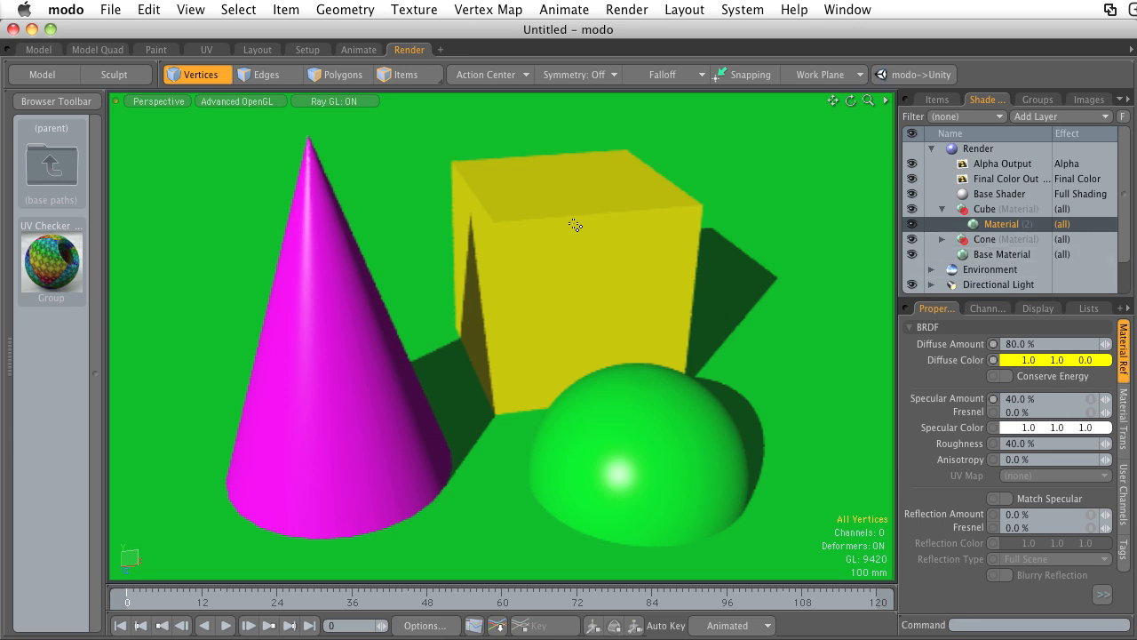
Step: Change the Cube material's diffuse color to blue (0.0, 0.08, 1.0)
click(1027, 363)
click(838, 347)
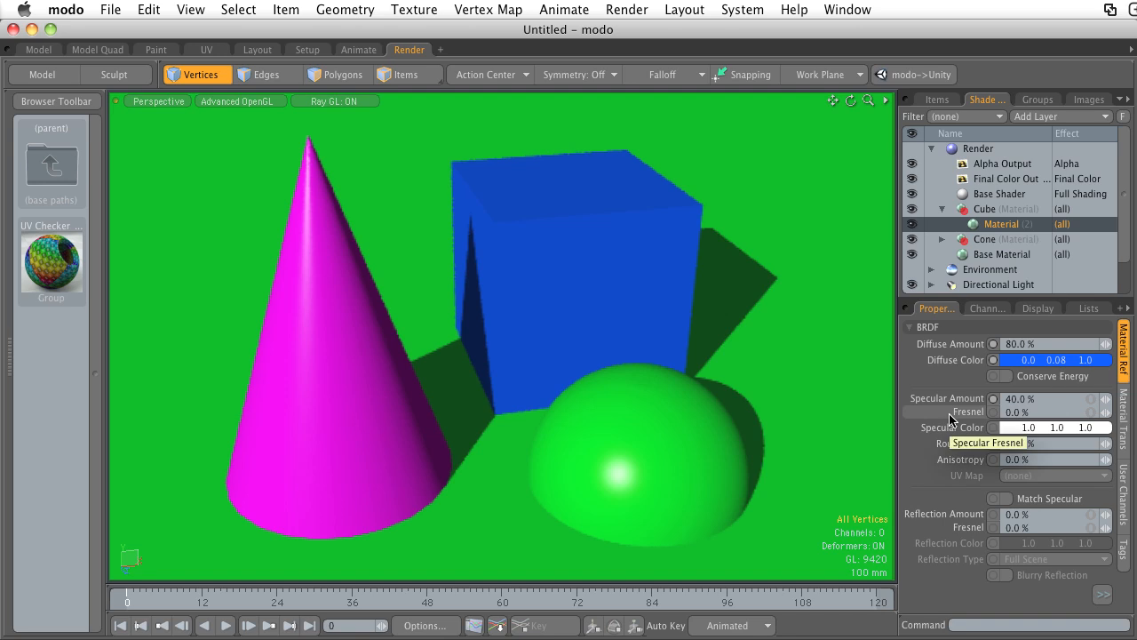
Step: Select all the sphere's polygons, assign them a new material named Sphere in yellow (1.0, 1.0, 0.0), and return to vertex mode
click(332, 76)
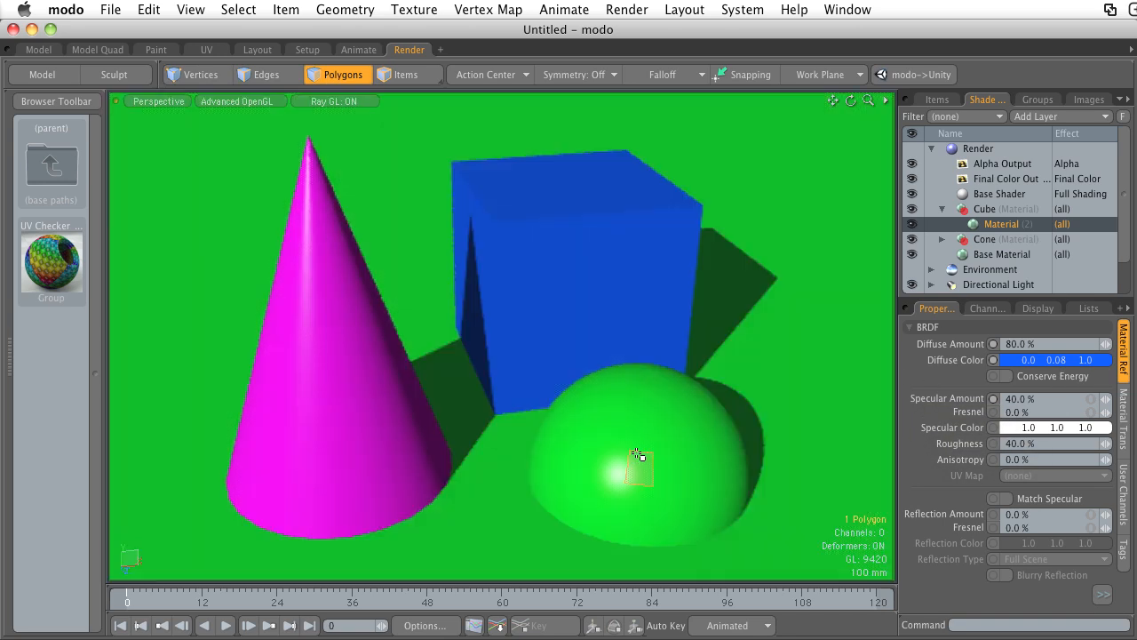
double_click(637, 455)
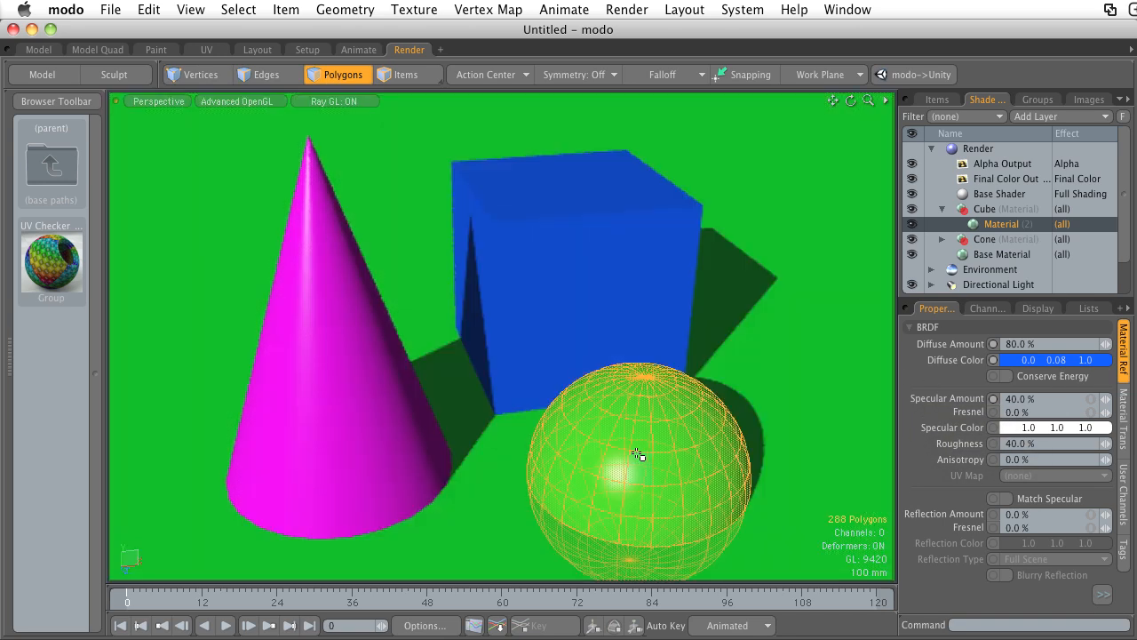
key(m)
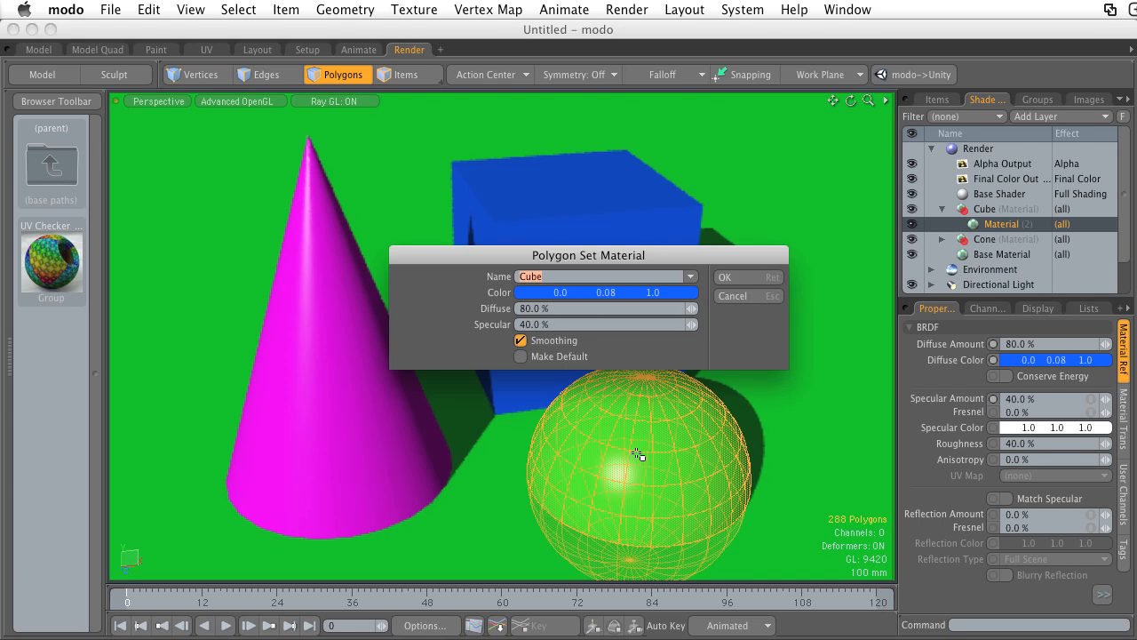
text(Sphere)
click(609, 296)
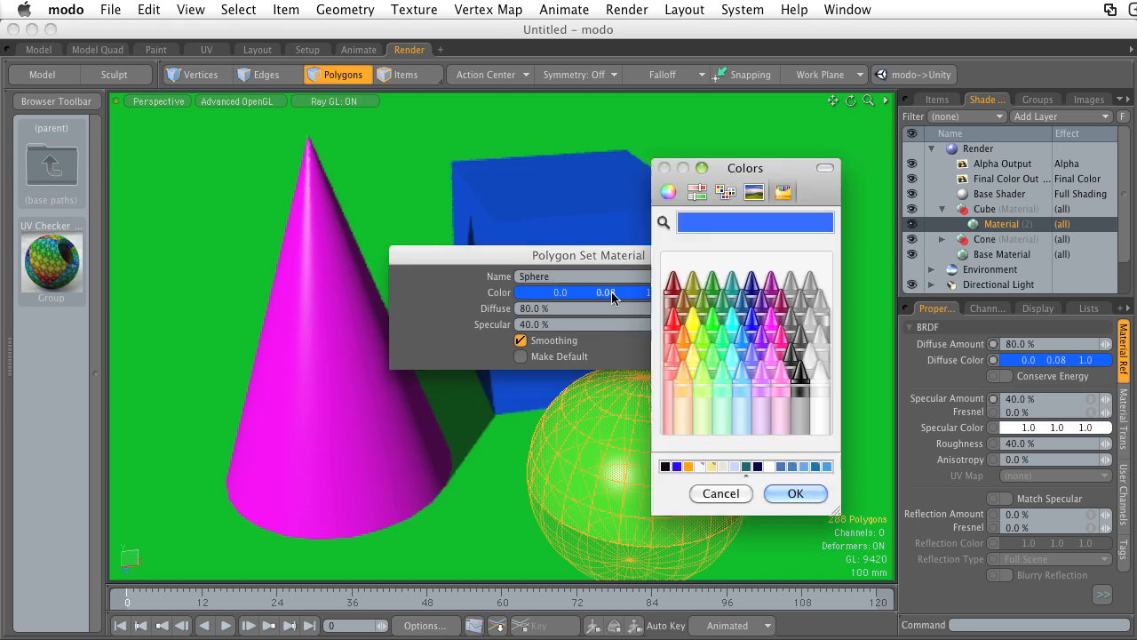
click(693, 326)
click(797, 493)
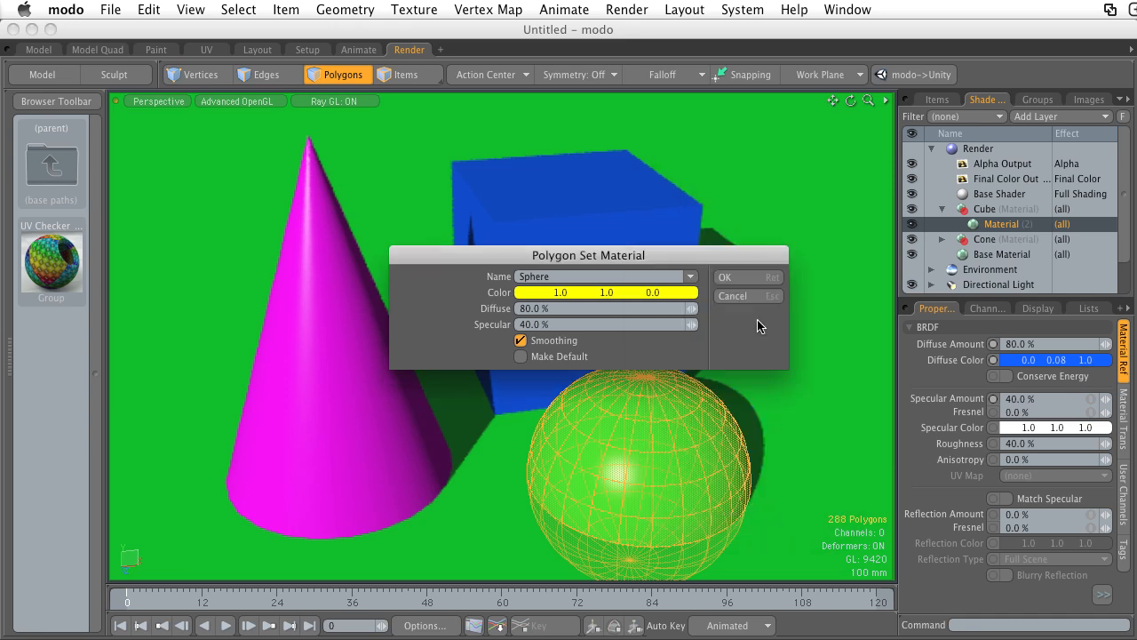
click(745, 277)
key(1)
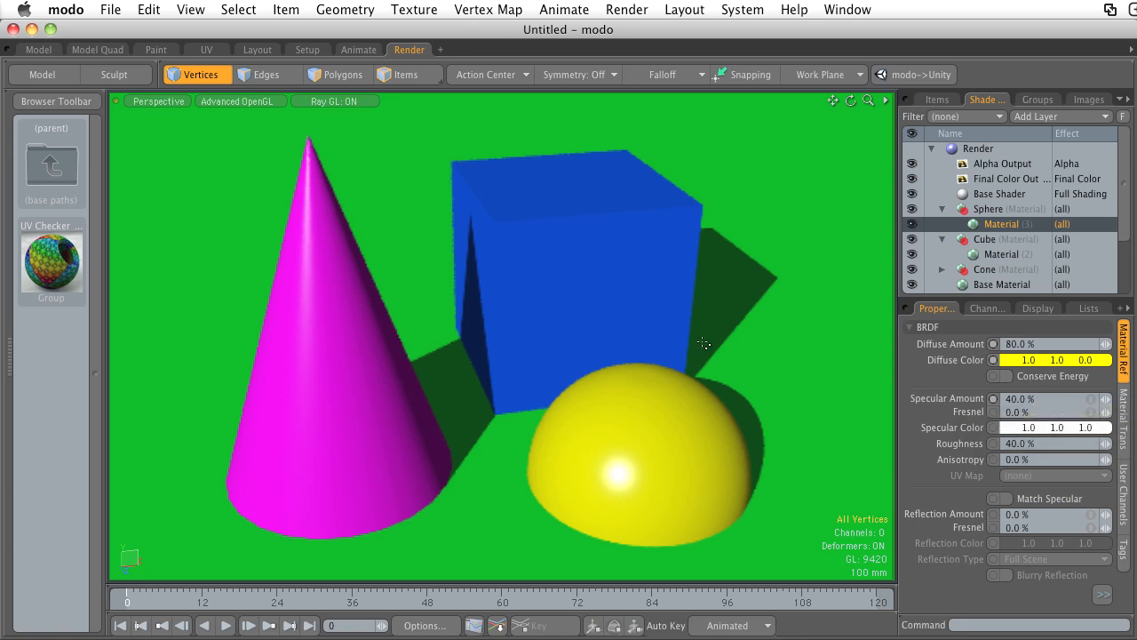
Step: Select three alternating horizontal polygon loops around the sphere, leaving an unselected band between each
click(345, 75)
click(657, 455)
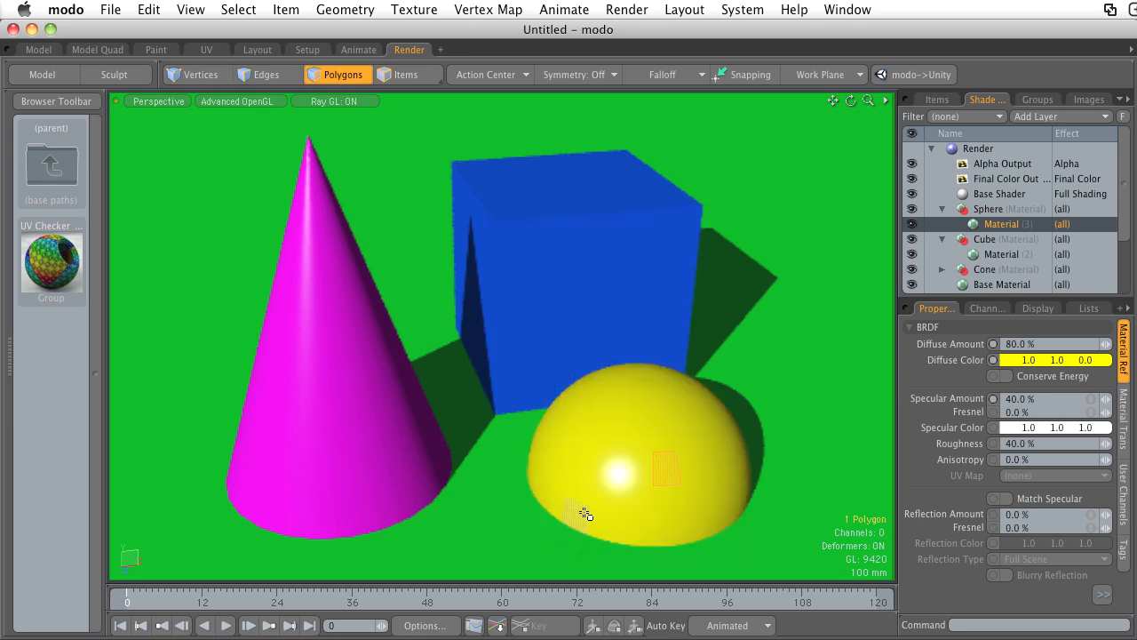
drag(571, 444, 652, 465)
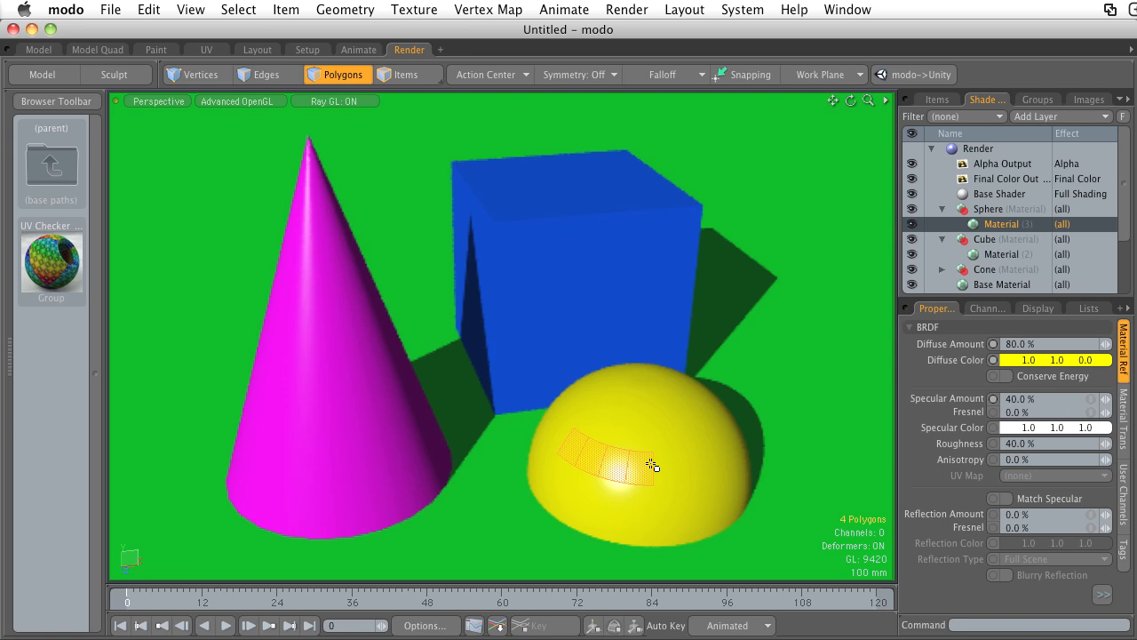
key(l)
mouse_move(618, 410)
shift+mouse_down()
mouse_move(674, 406)
mouse_move(659, 432)
shift+mouse_up()
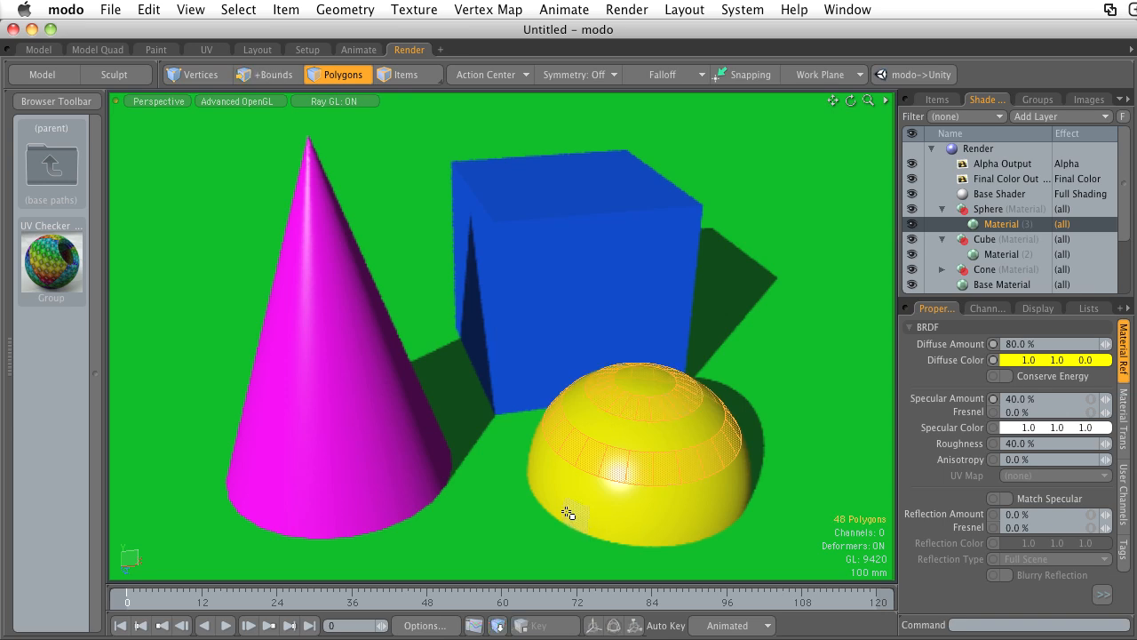
shift+drag(567, 513, 633, 524)
key(l)
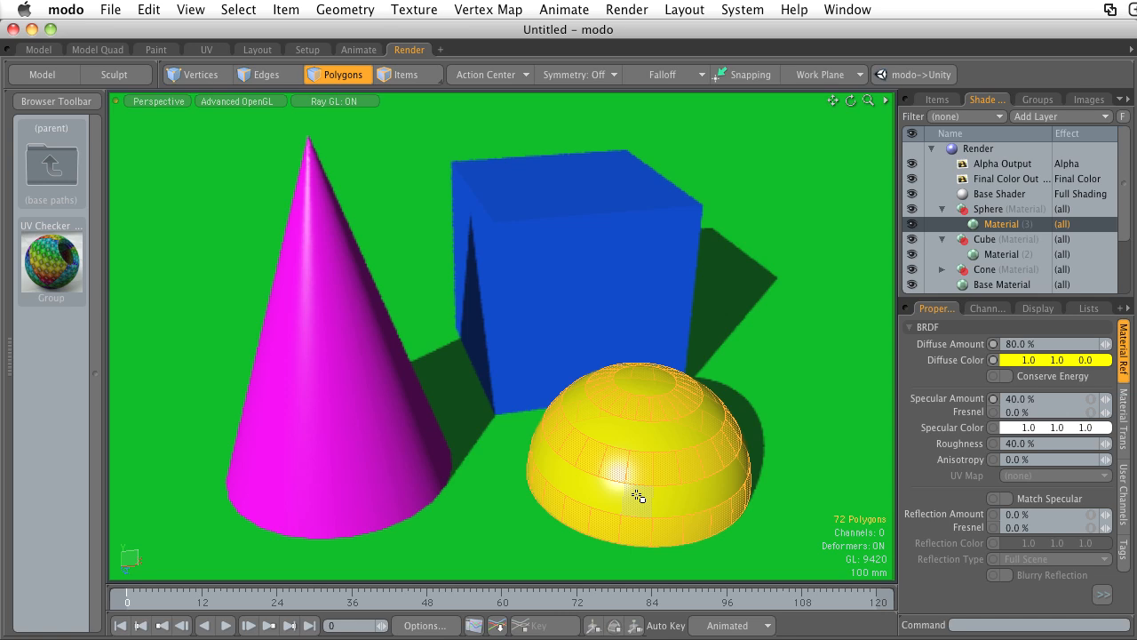
Step: Assign the selected sphere bands a new material named Red with color 1.0, 0.0, 0.0, and return to vertex mode
key(m)
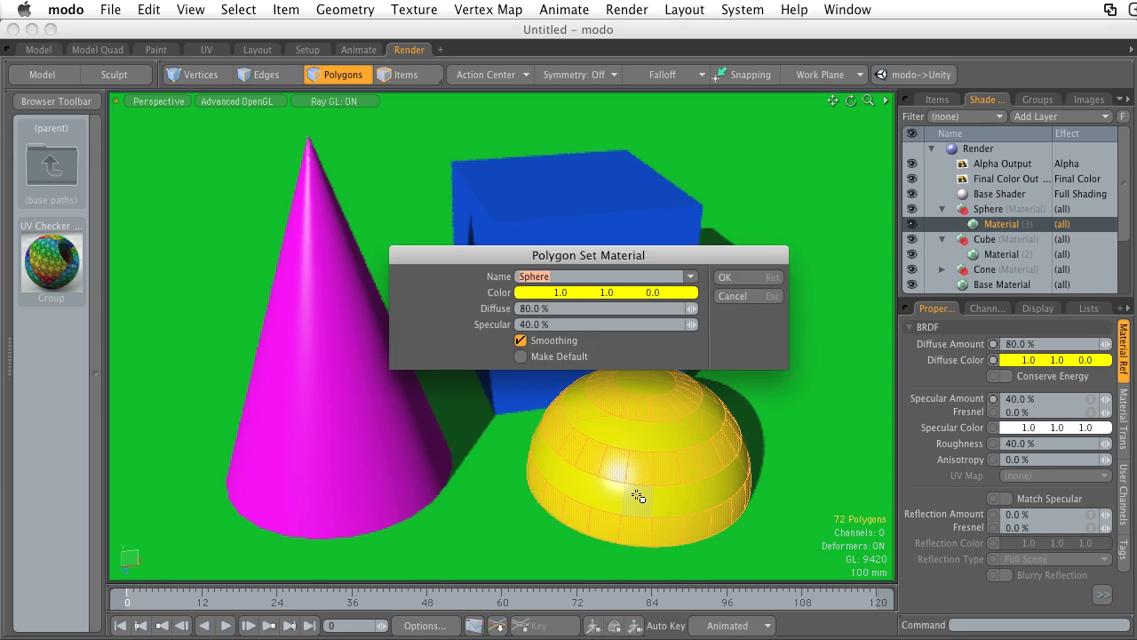
text(Red)
click(563, 293)
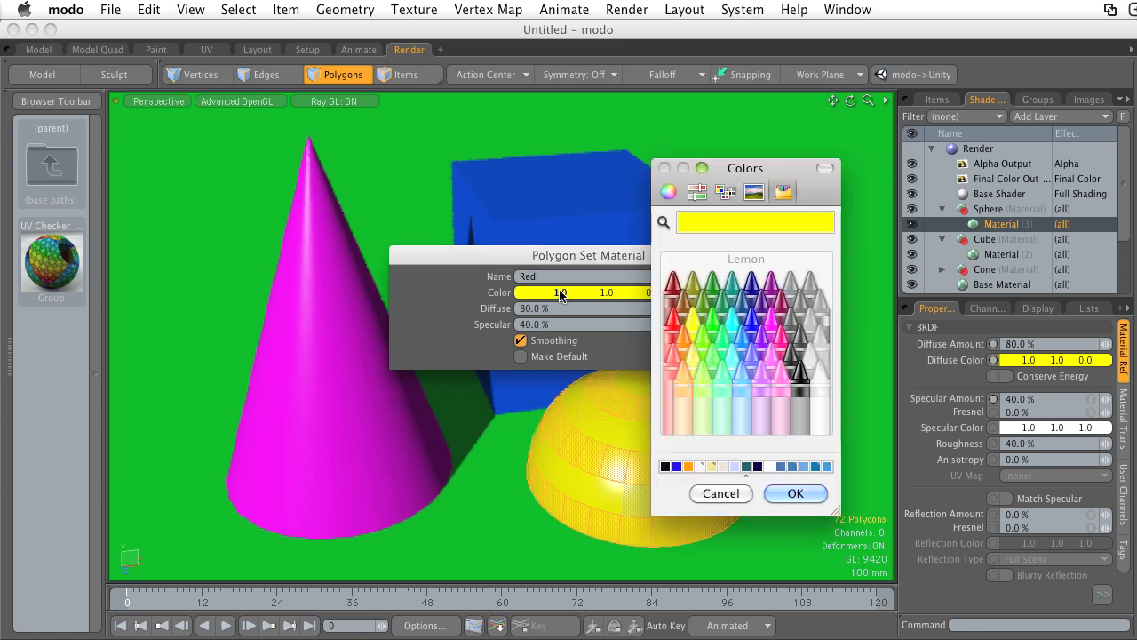
click(672, 331)
click(793, 493)
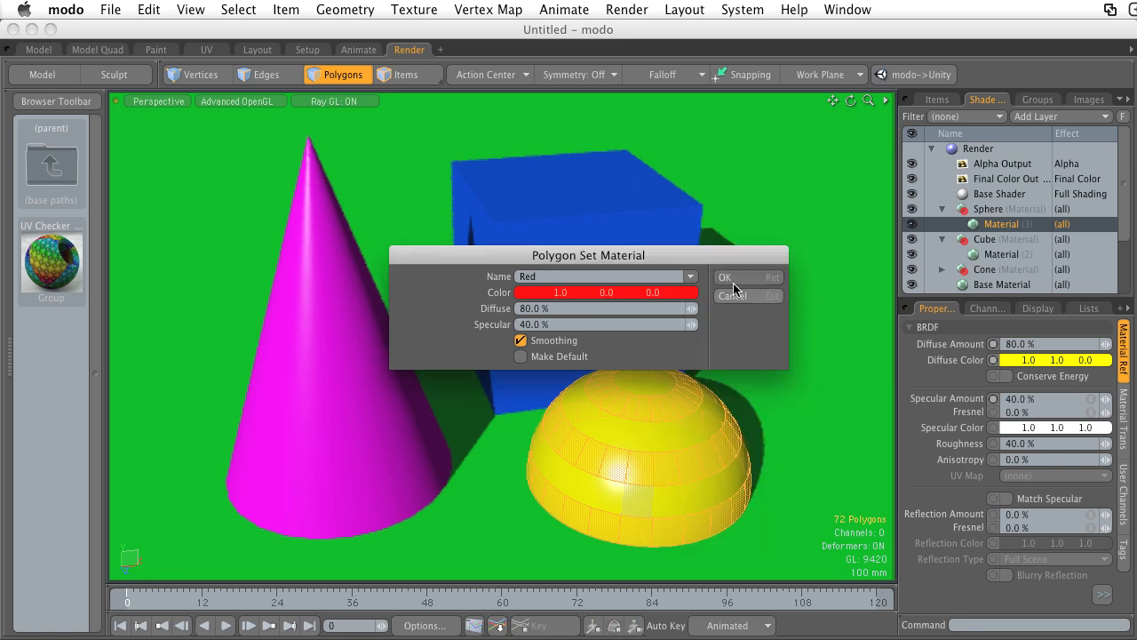
click(729, 274)
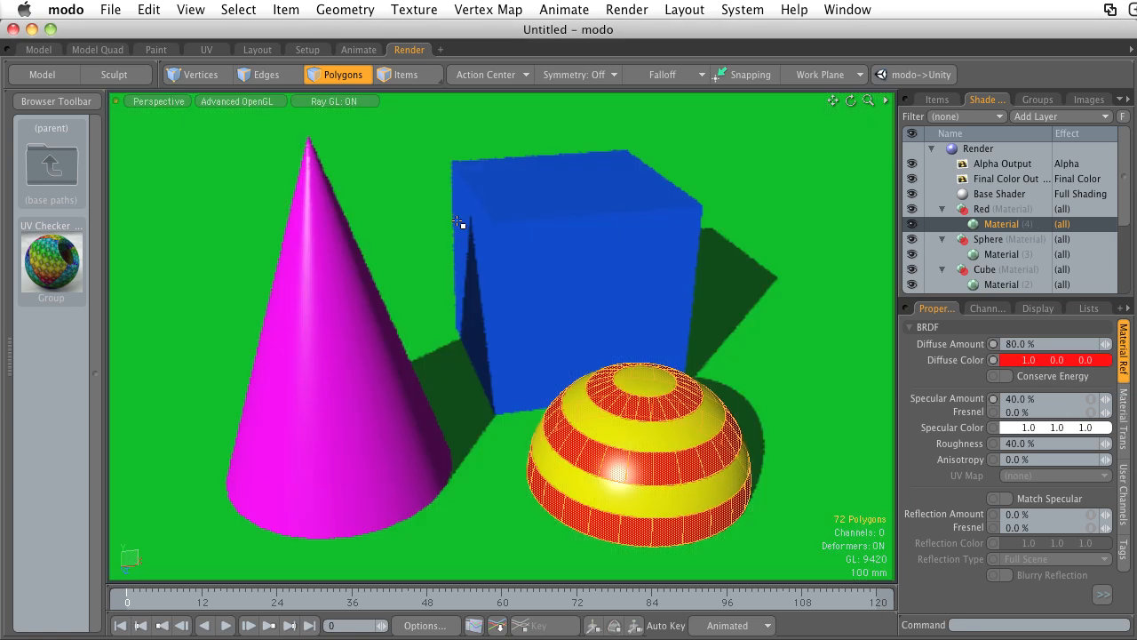
key(1)
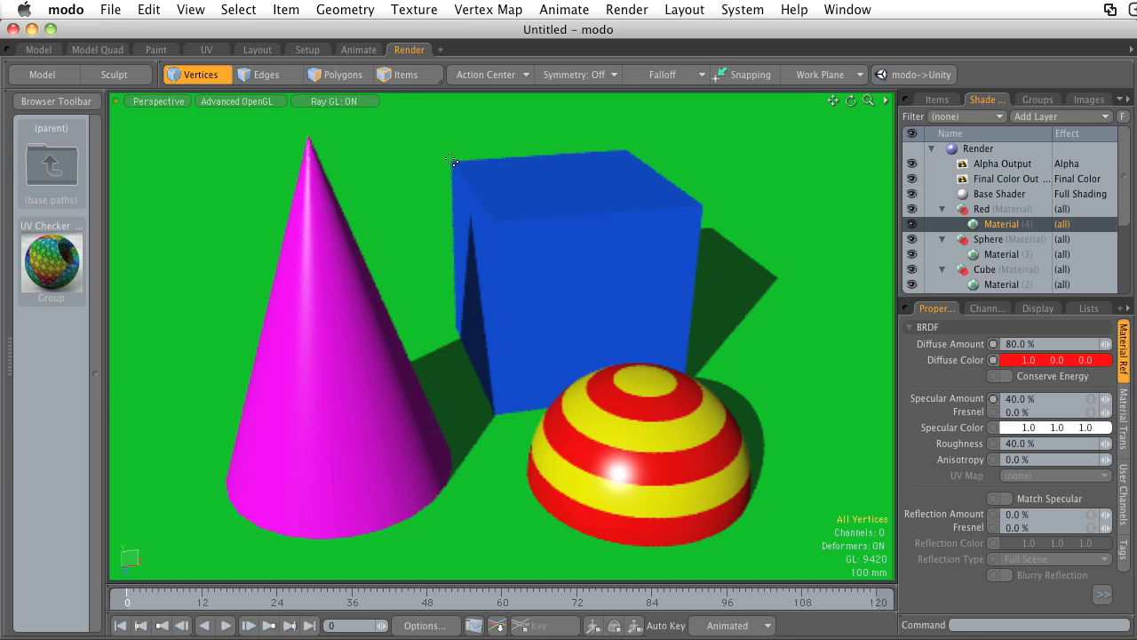